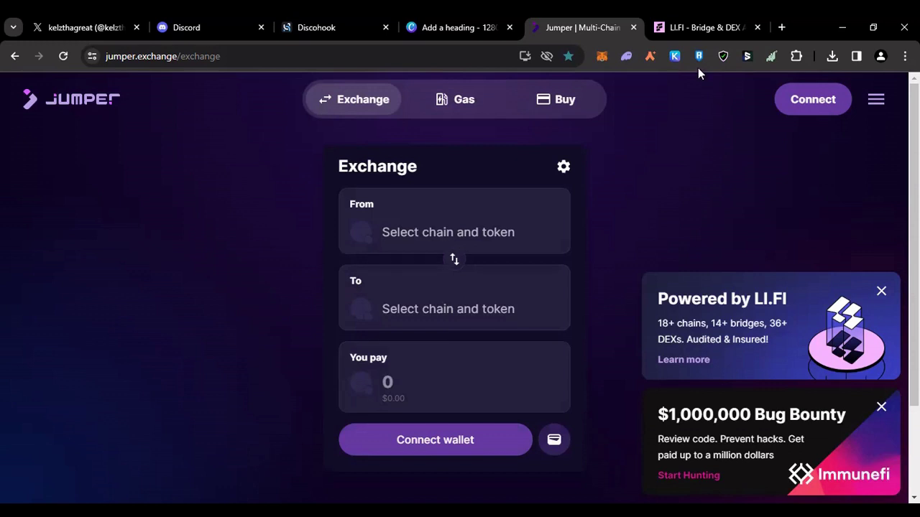
- Switch to the LI.FI site and examine its introduction, the projects using it, the supported chains and the partner statistics
left_click(690, 28)
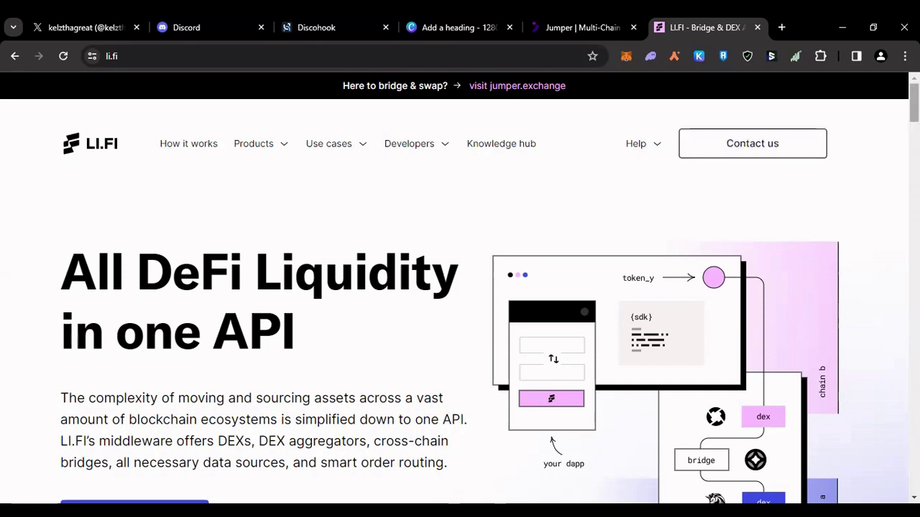
scroll(913, 108, "down", 1)
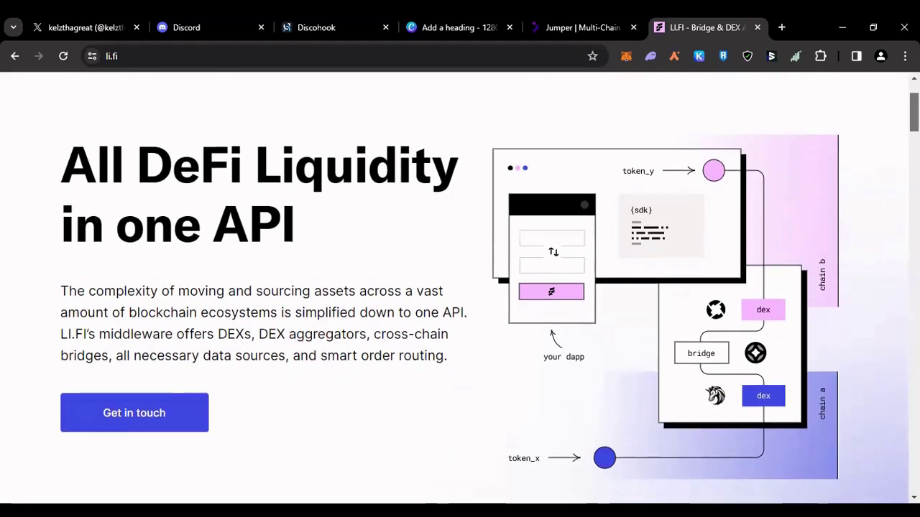
scroll(489, 298, "down", 1)
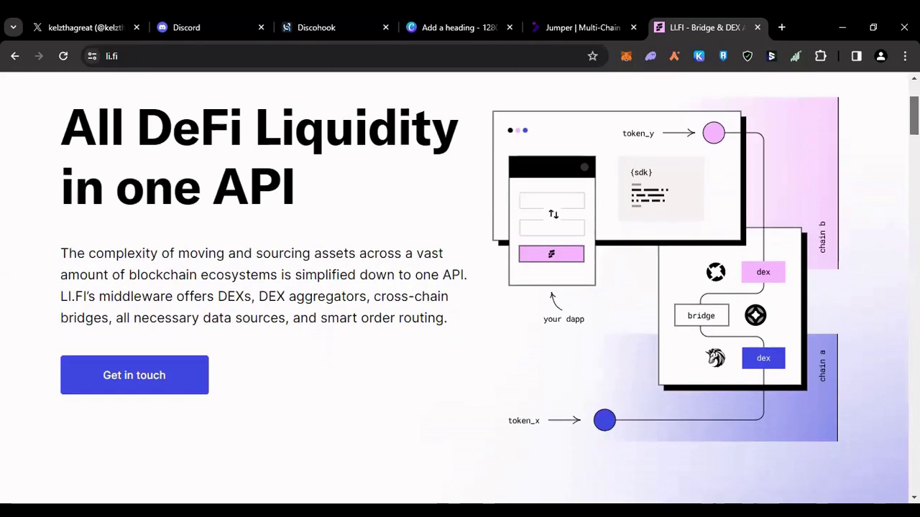
scroll(489, 287, "up", 1)
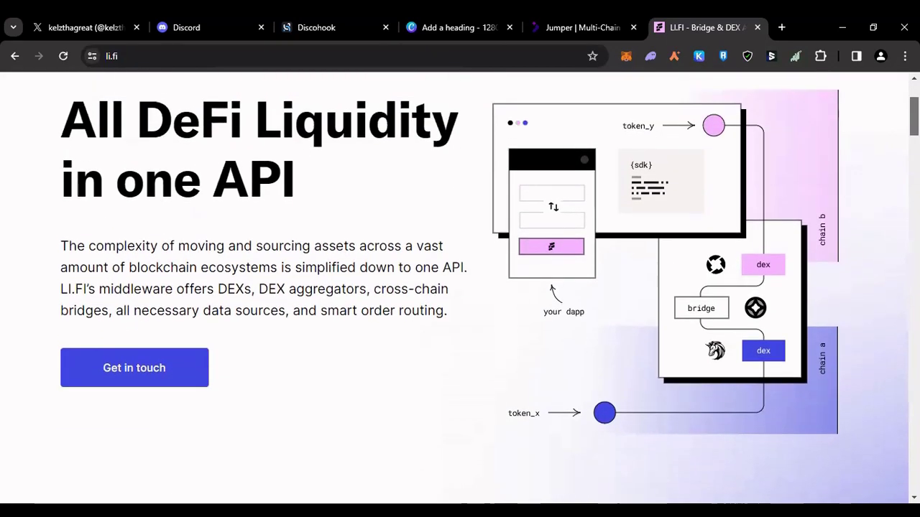
scroll(302, 372, "down", 10)
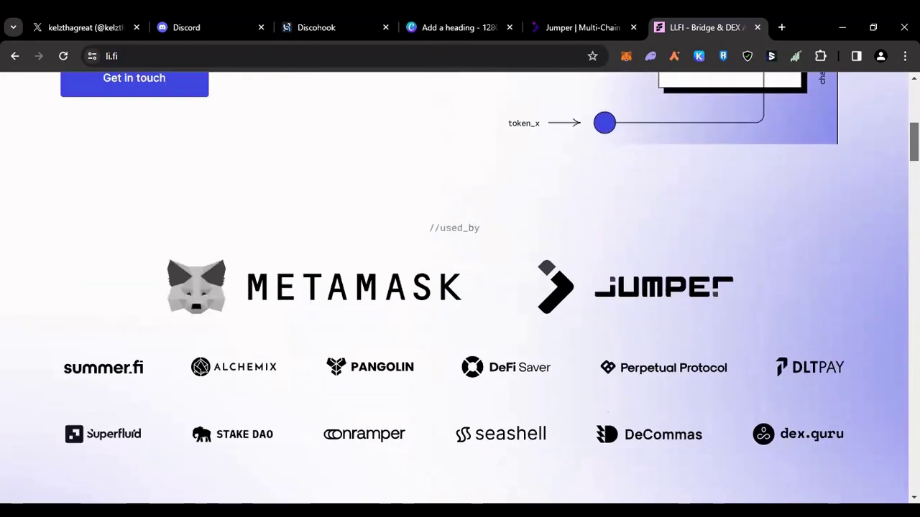
scroll(460, 288, "down", 3)
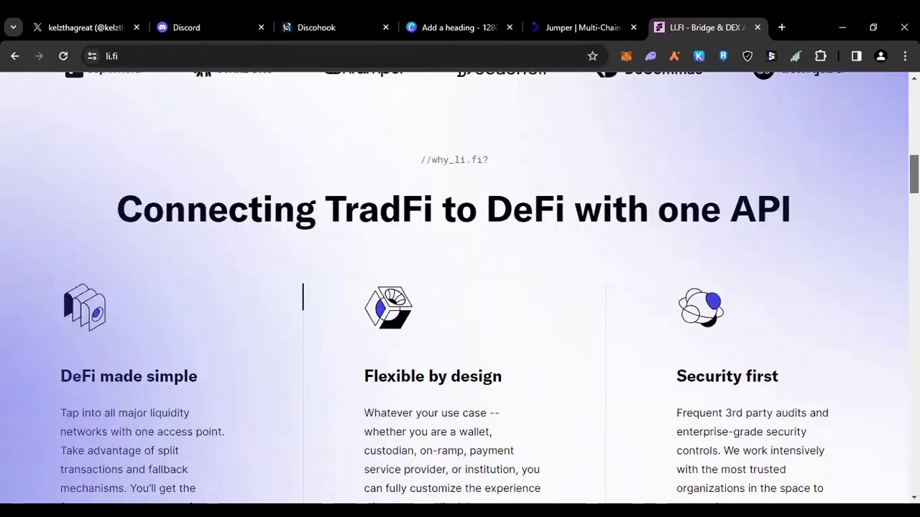
scroll(460, 287, "down", 6)
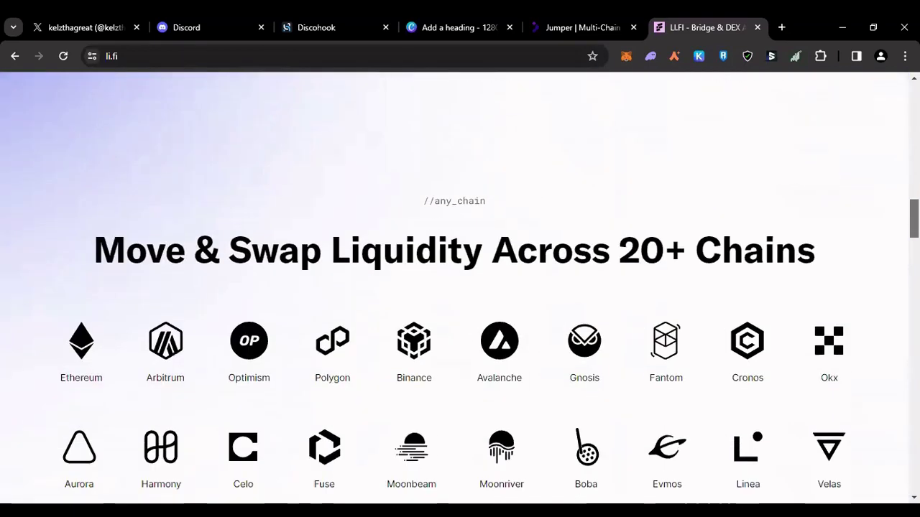
scroll(460, 288, "down", 4)
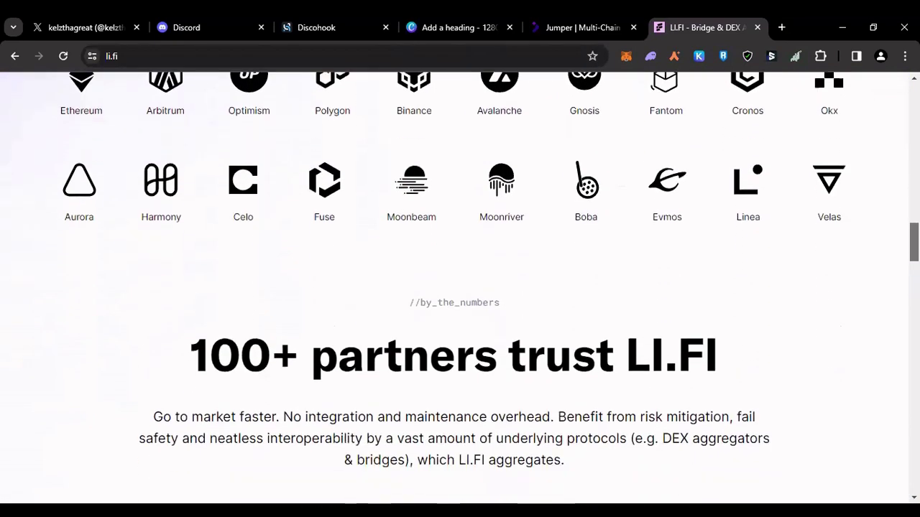
scroll(460, 287, "down", 3)
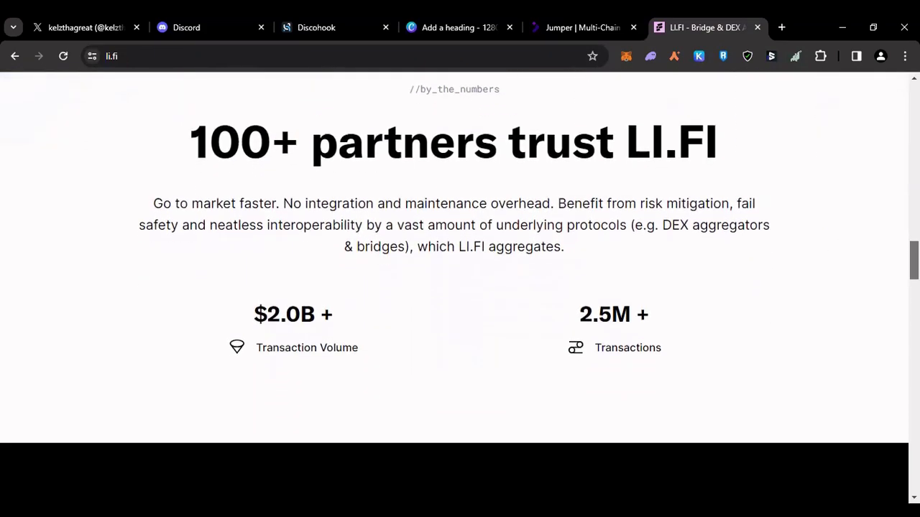
- Examine the section about LI.FI powering Jumper Exchange and its preview, and return to the start of the page
scroll(460, 287, "down", 3)
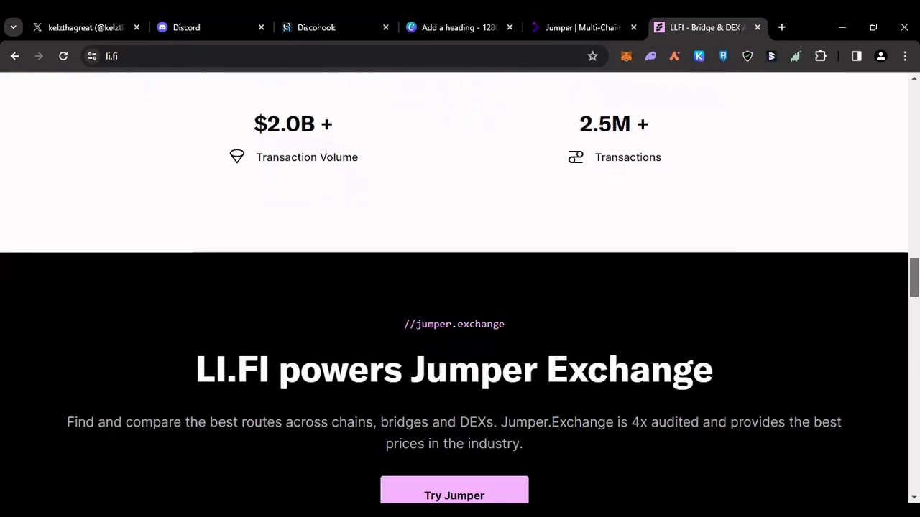
scroll(460, 287, "down", 1)
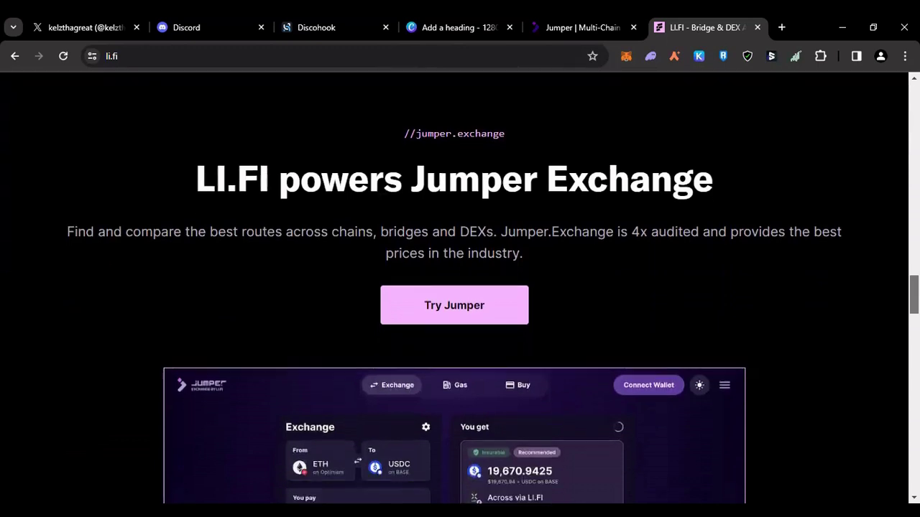
scroll(460, 287, "down", 1)
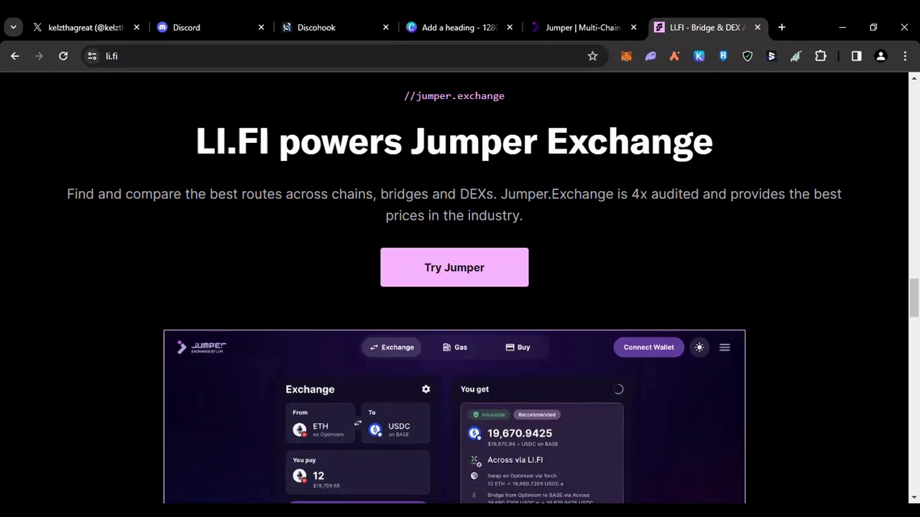
scroll(914, 299, "down", 4)
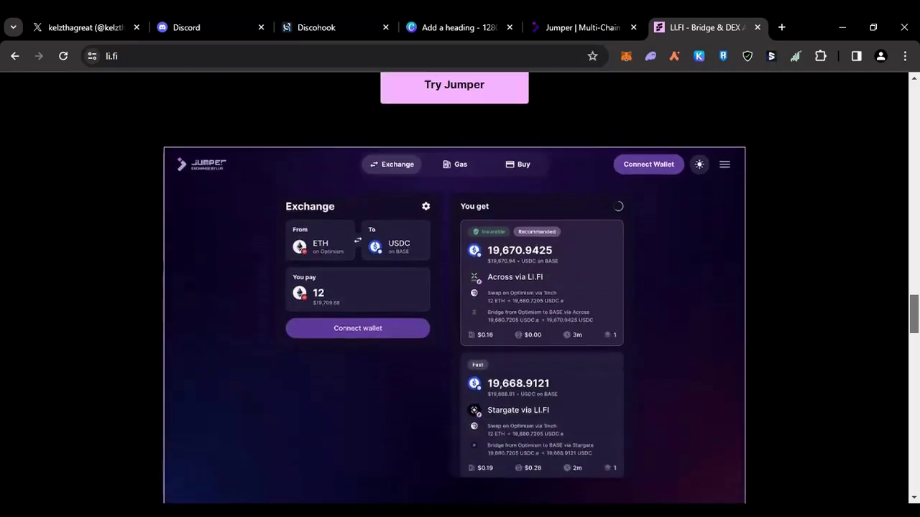
scroll(460, 287, "down", 7)
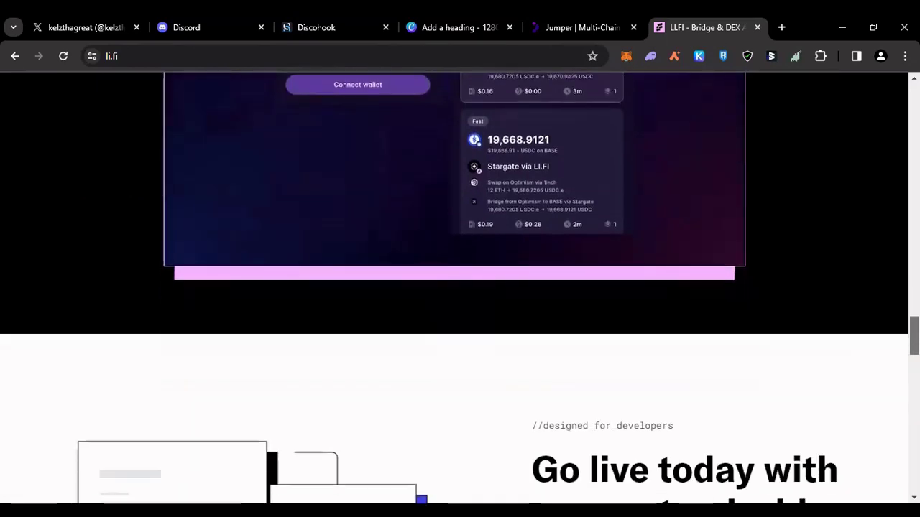
scroll(232, 289, "up", 20)
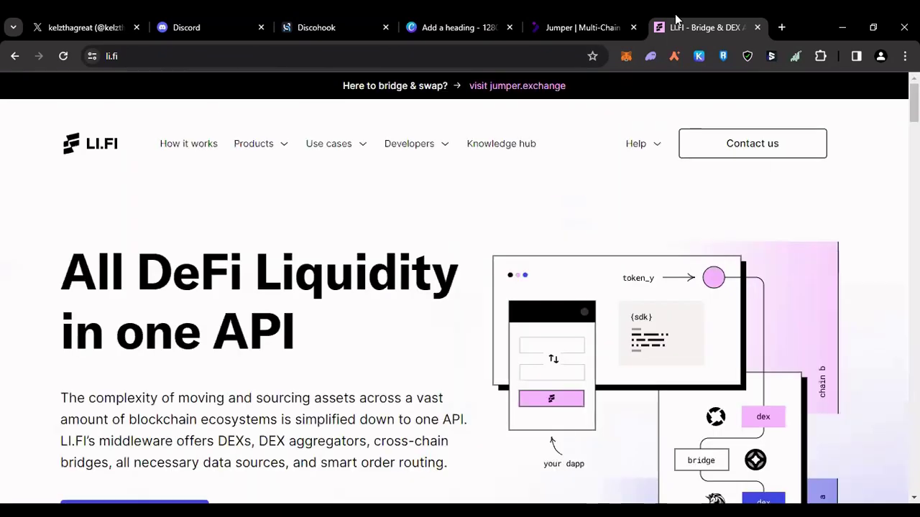
- Return to the Jumper exchange page and connect the MetaMask wallet
left_click(586, 26)
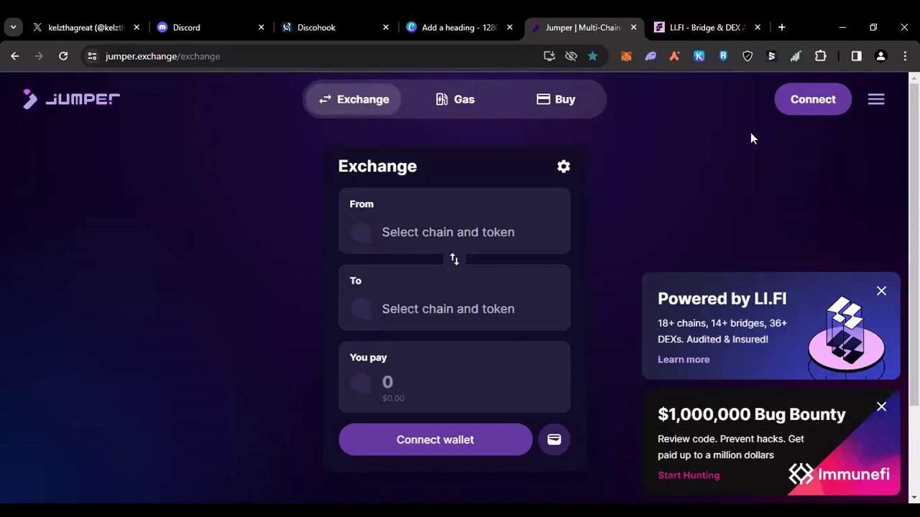
left_click(814, 99)
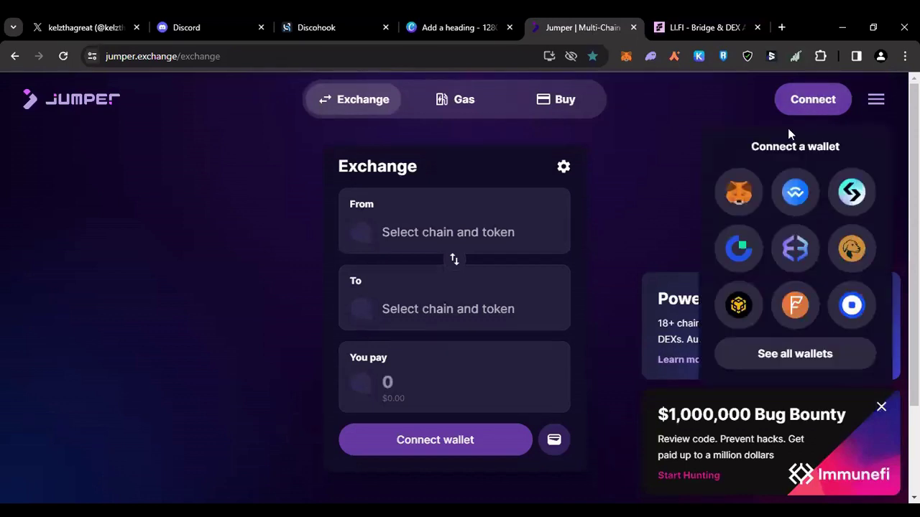
left_click(742, 193)
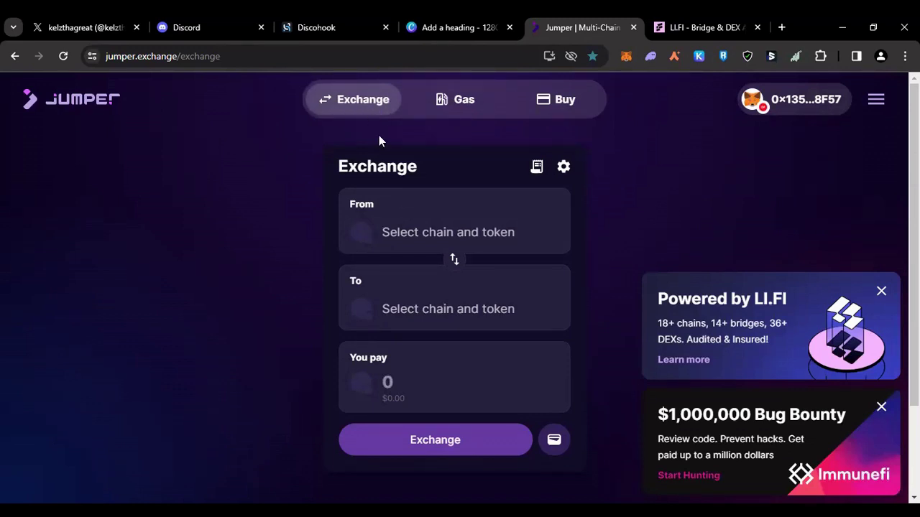
- Choose USDC.e on the Optimism chain as the token to exchange from
left_click(413, 234)
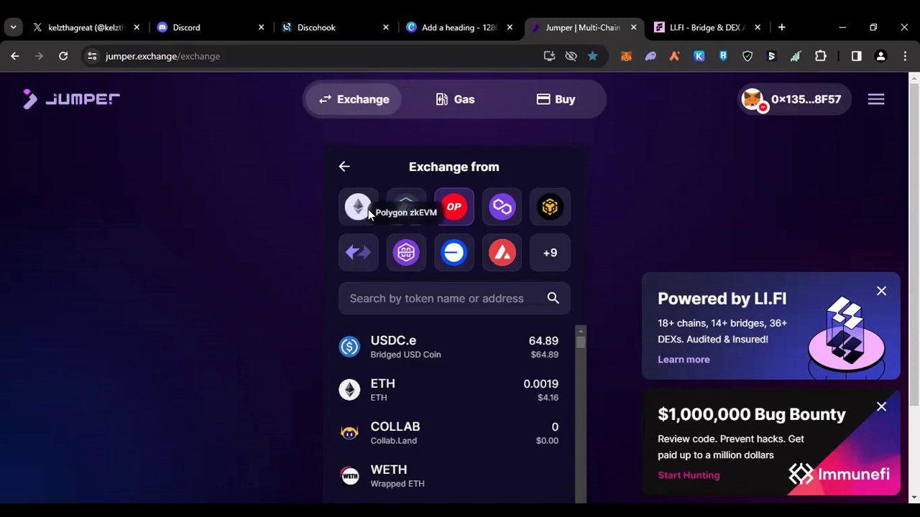
left_click(457, 211)
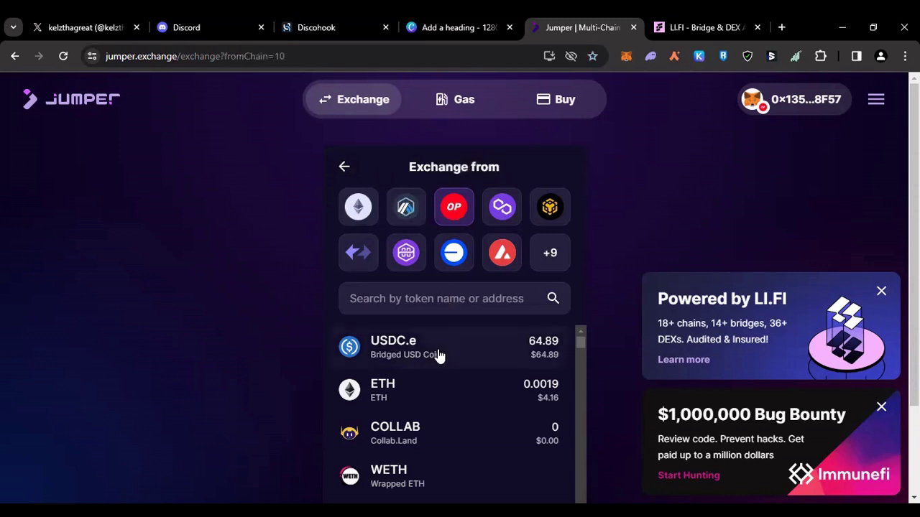
mouse_move(431, 354)
left_click(452, 348)
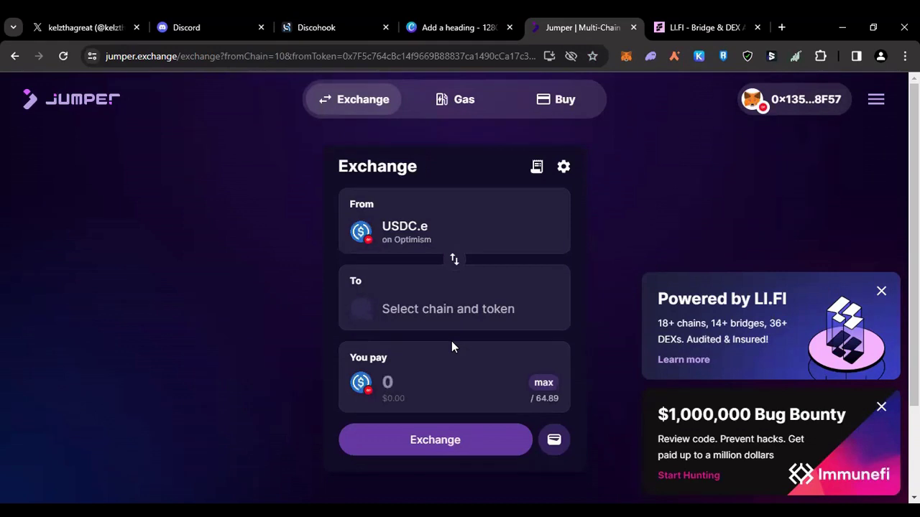
- Search the destination tokens for "dai", clear the search, and choose ETH on Optimism as the token to receive
left_click(420, 307)
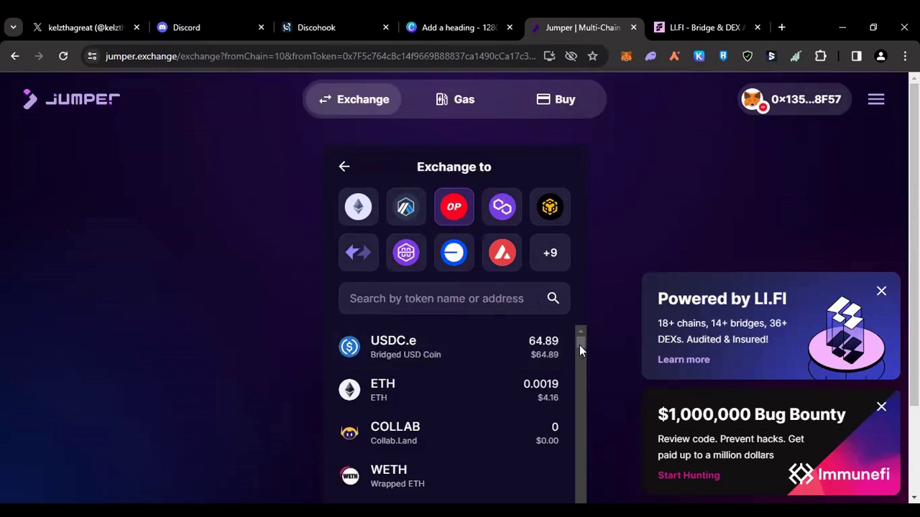
left_click(443, 304)
type("dai")
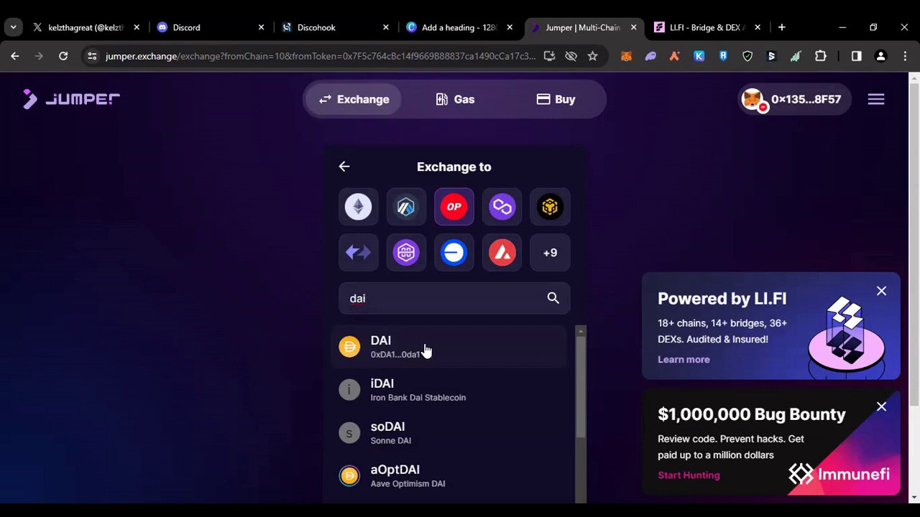
key("BackSpace")
key("BackSpace")
key("BackSpace")
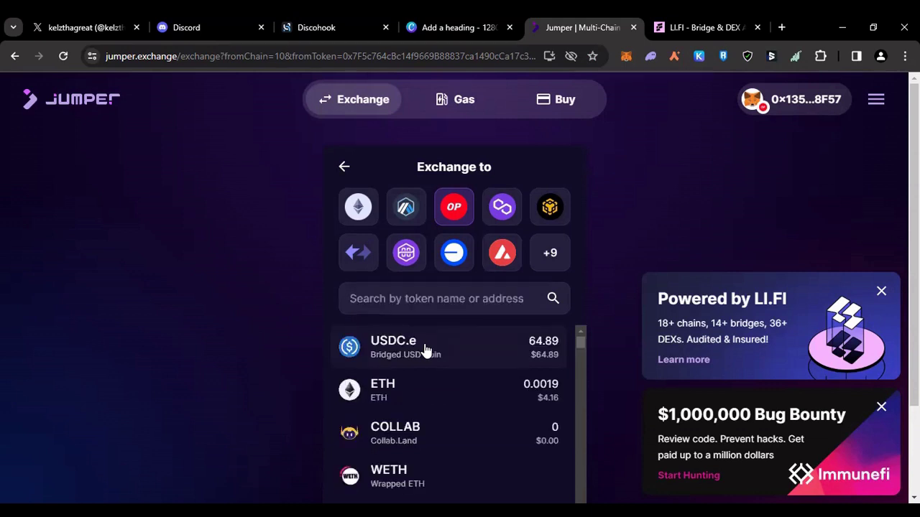
left_click(440, 392)
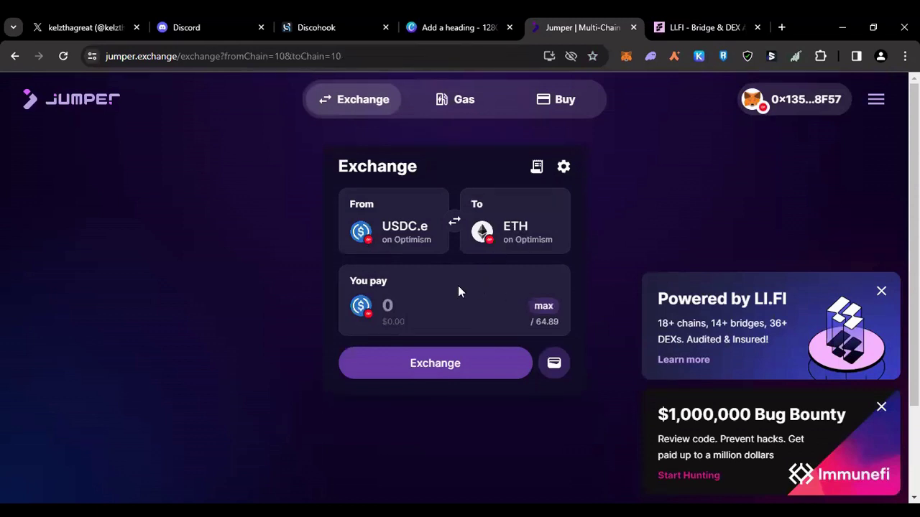
- Look through the full list of destination chains and return to the exchange form, keeping ETH on Optimism
left_click(511, 219)
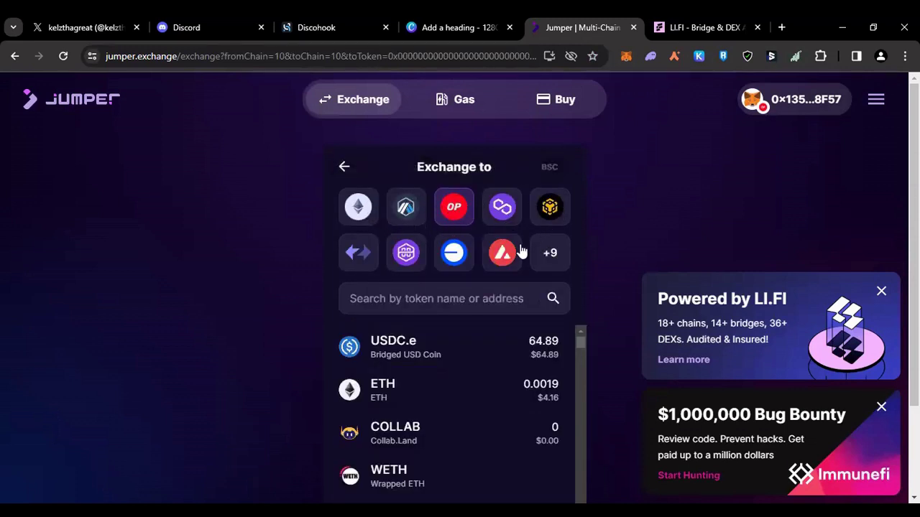
left_click(547, 254)
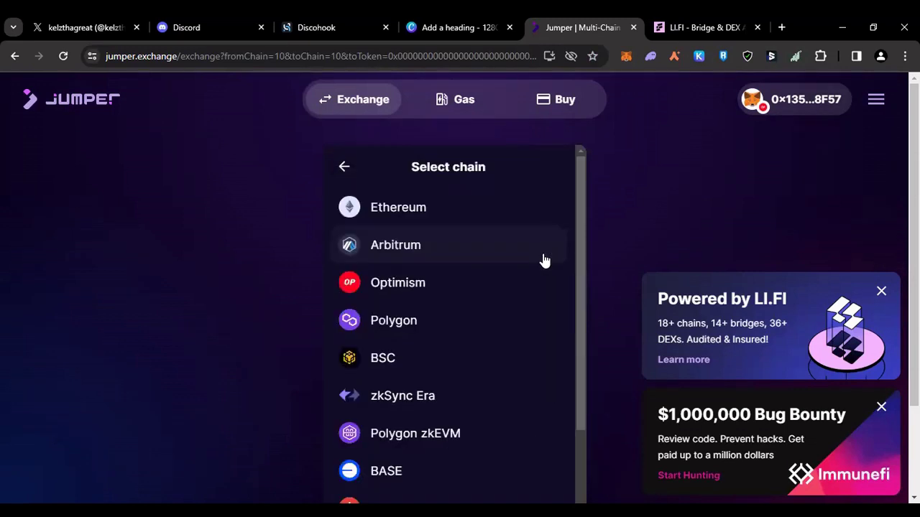
left_click_drag(582, 204, 581, 156)
left_click(344, 167)
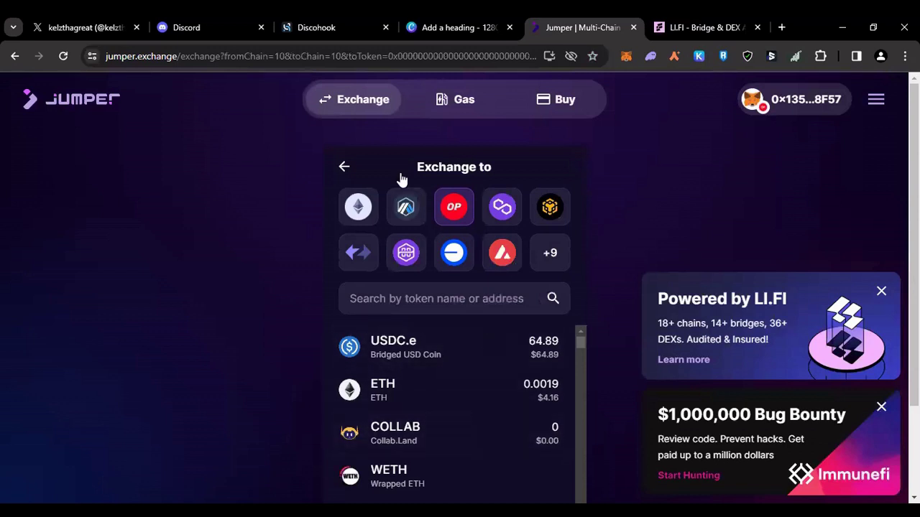
left_click(346, 168)
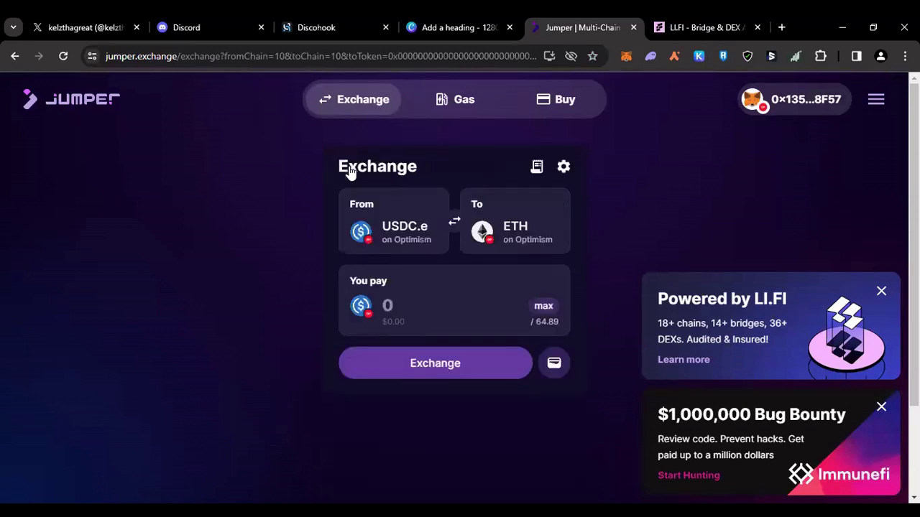
- Enter 64 as the amount to pay, and replace it with the maximum USDC.e balance of 64.890048
left_click(430, 310)
type("64")
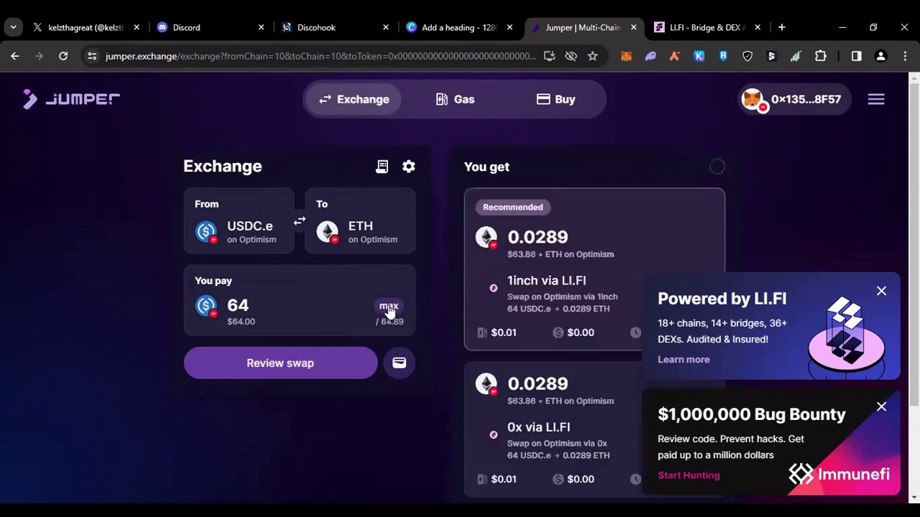
left_click(388, 307)
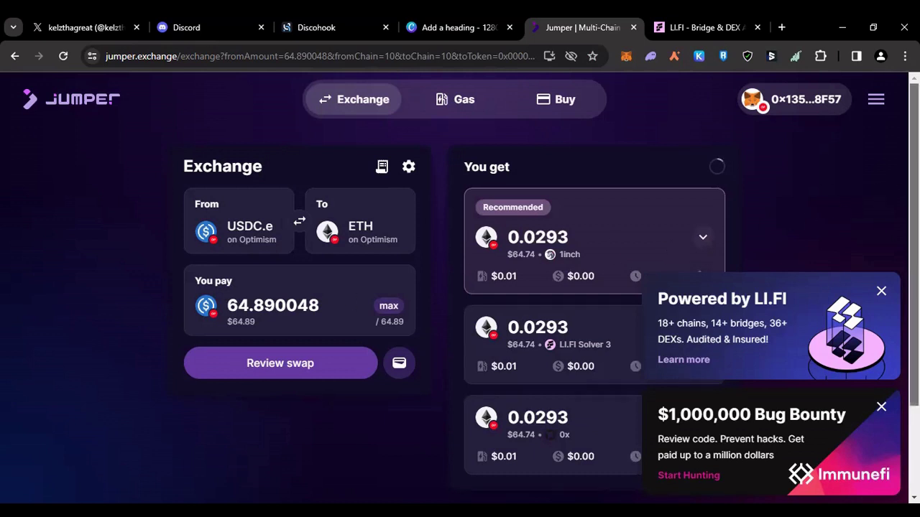
- Compare the offered routes, choose the LI.FI Solver 3 route for the USDC.e to ETH swap, and start swapping
scroll(460, 287, "down", 1)
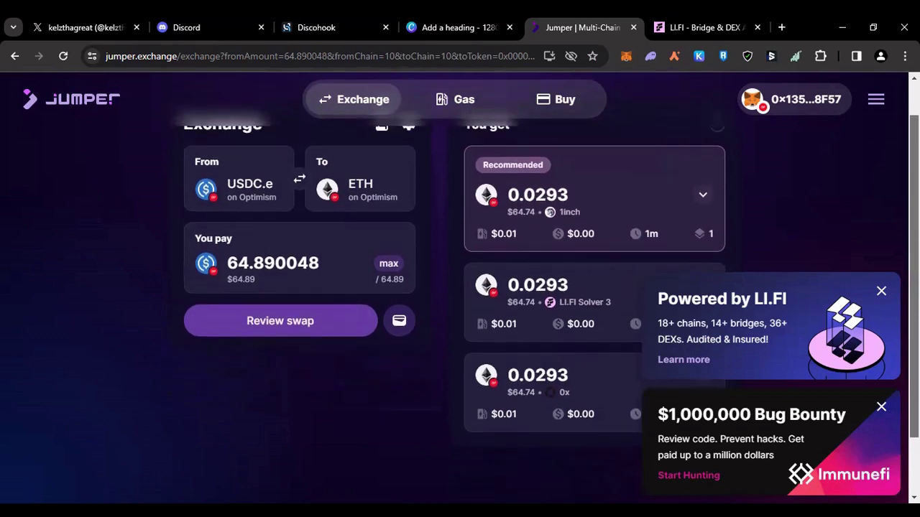
scroll(460, 287, "up", 1)
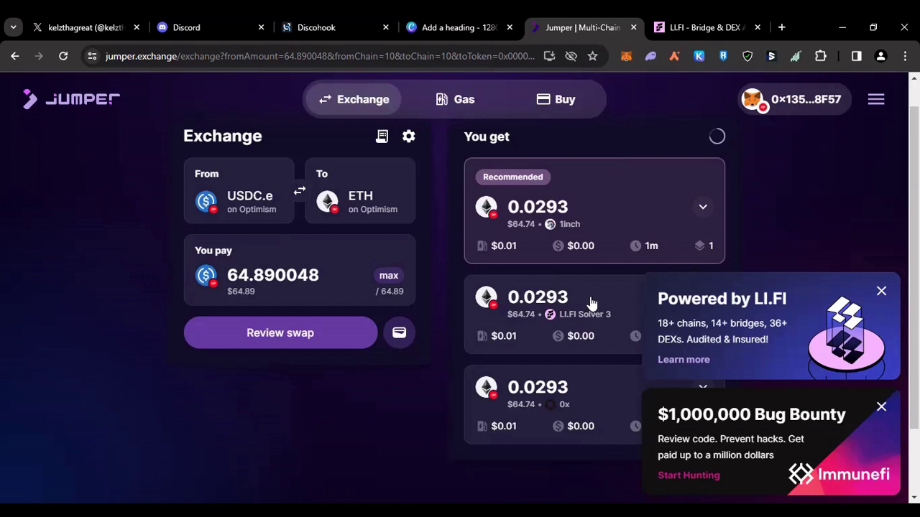
left_click(588, 304)
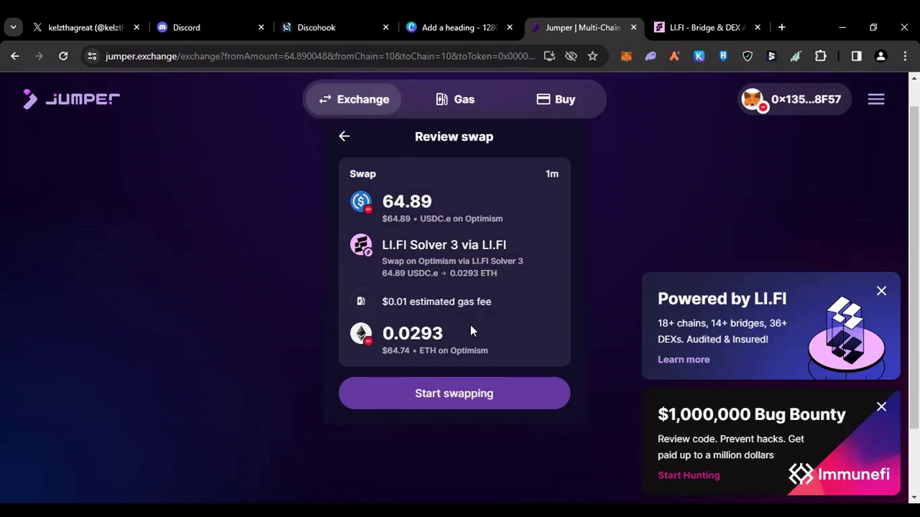
left_click(449, 398)
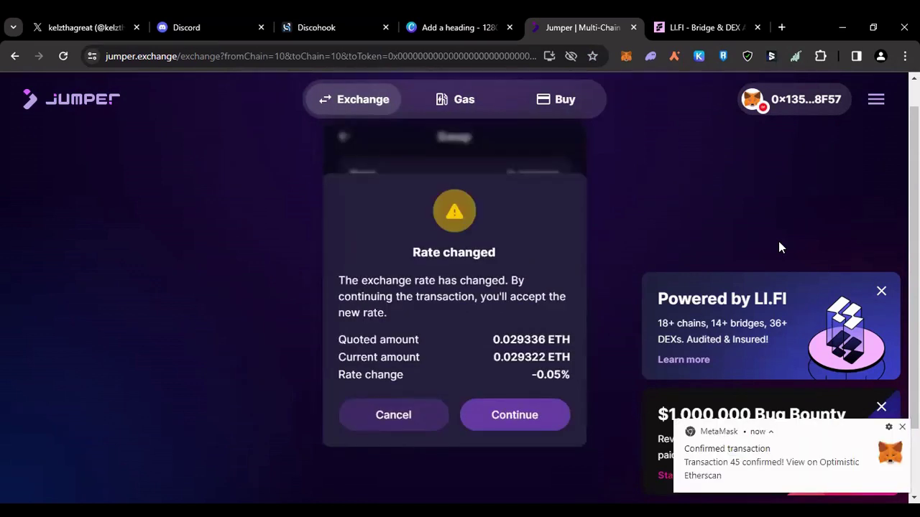
- Accept the changed rate, retry and sign the USDC.e to ETH swap in the wallet, and close the completed swap
left_click(511, 419)
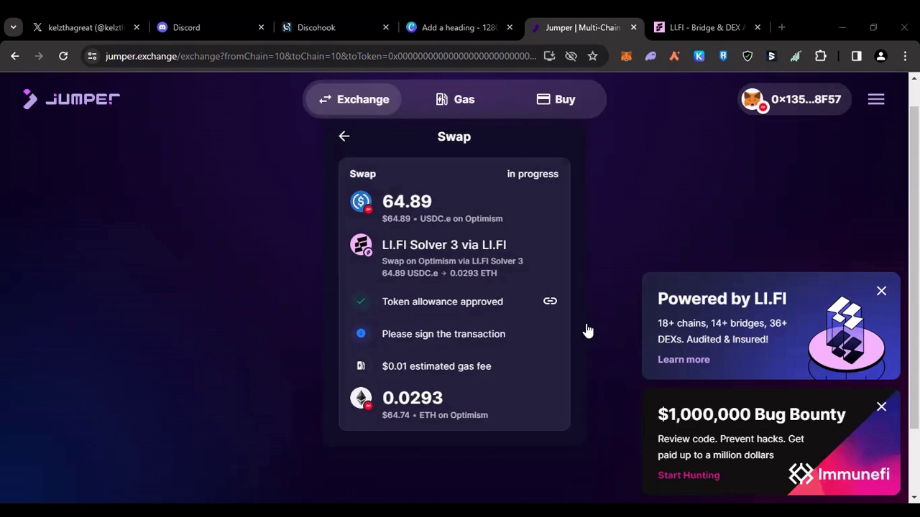
left_click(503, 499)
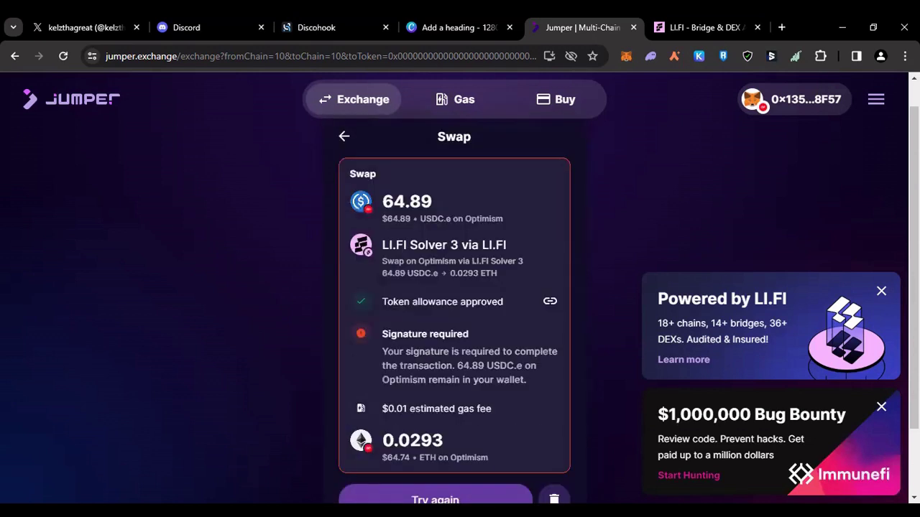
left_click(435, 499)
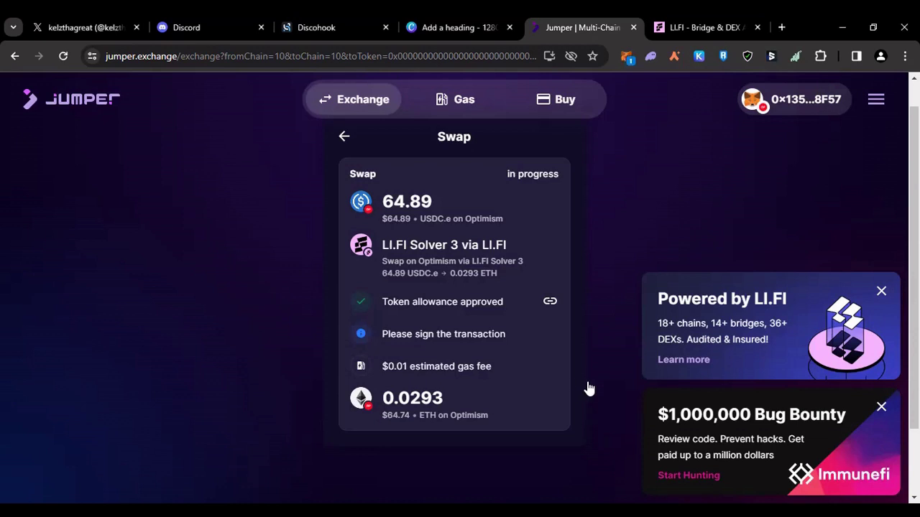
left_click(665, 329)
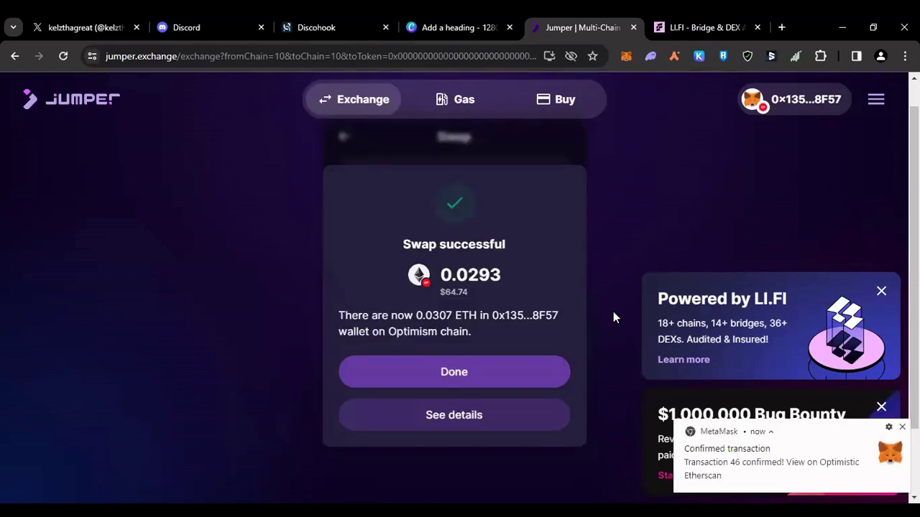
left_click(478, 371)
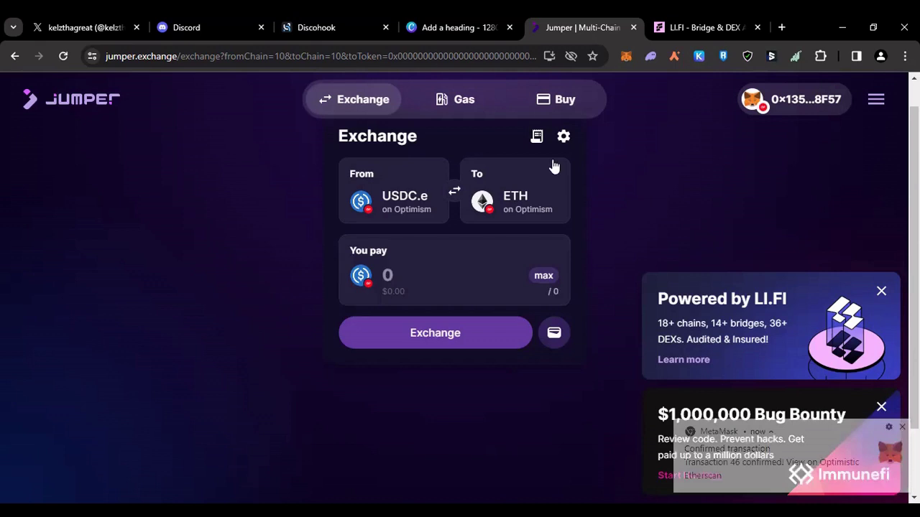
- Open the Gas form, look at the Polygon tokens available to pay with, and return without choosing one
left_click(451, 103)
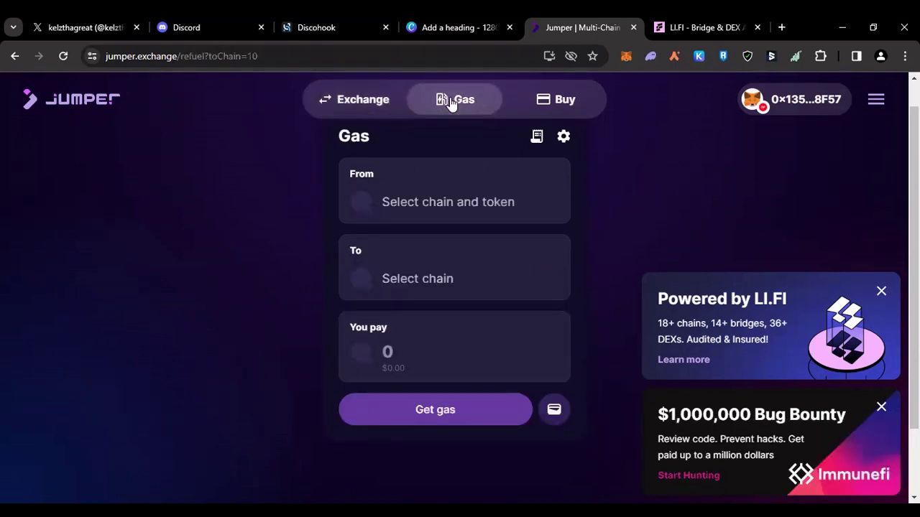
left_click(428, 196)
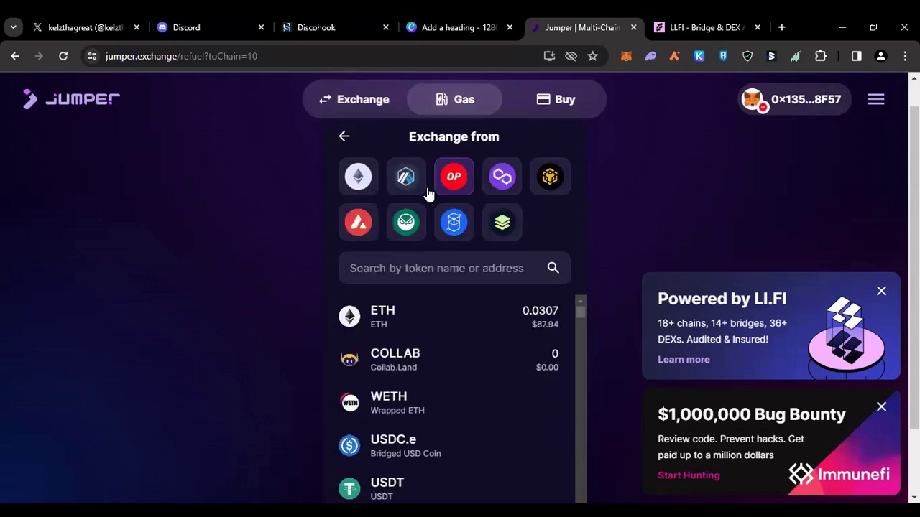
left_click(503, 181)
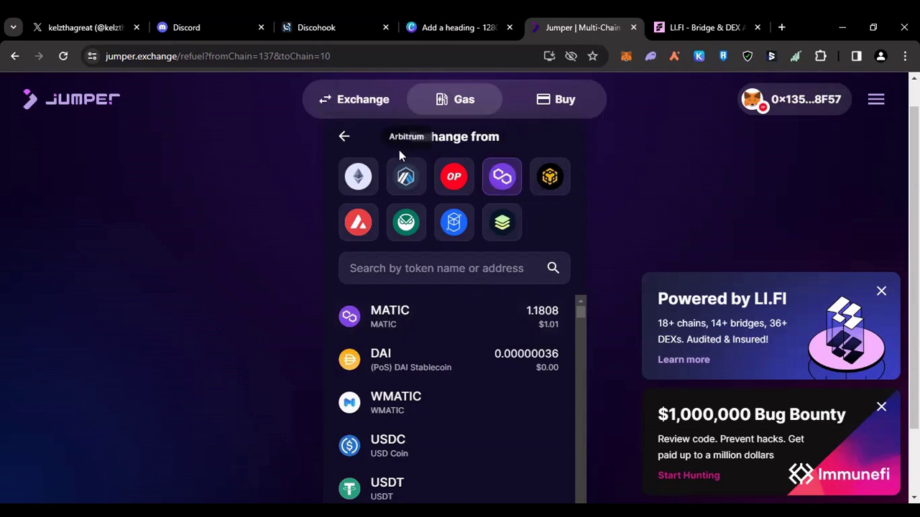
left_click(345, 137)
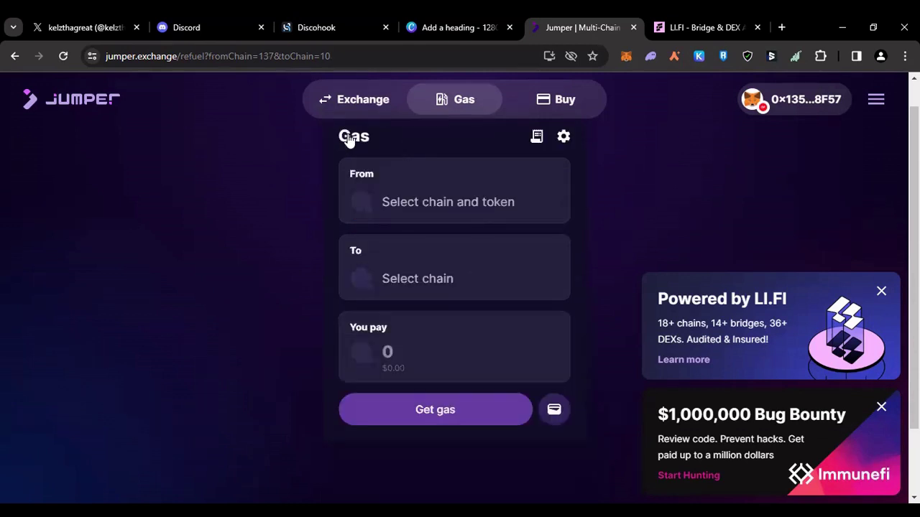
- Set the gas purchase to pay with ETH on Arbitrum and receive MATIC on Polygon
left_click(437, 204)
left_click(410, 185)
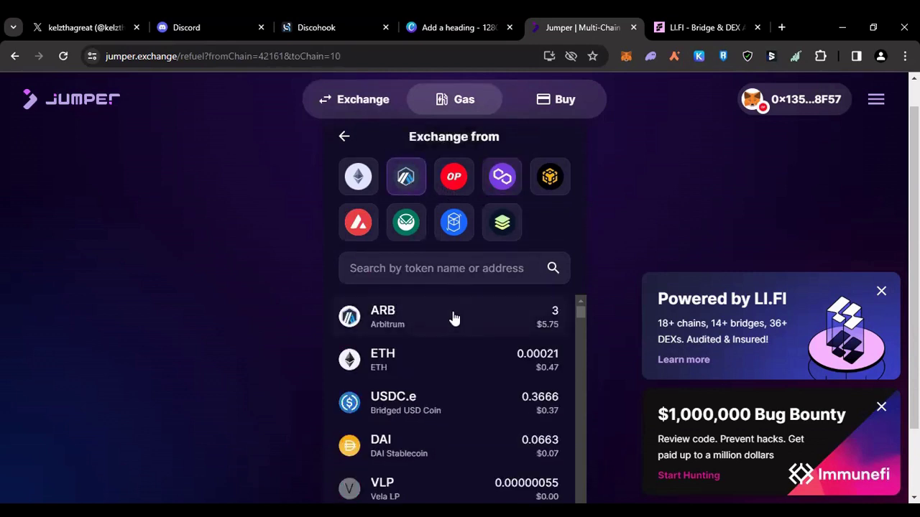
left_click(454, 364)
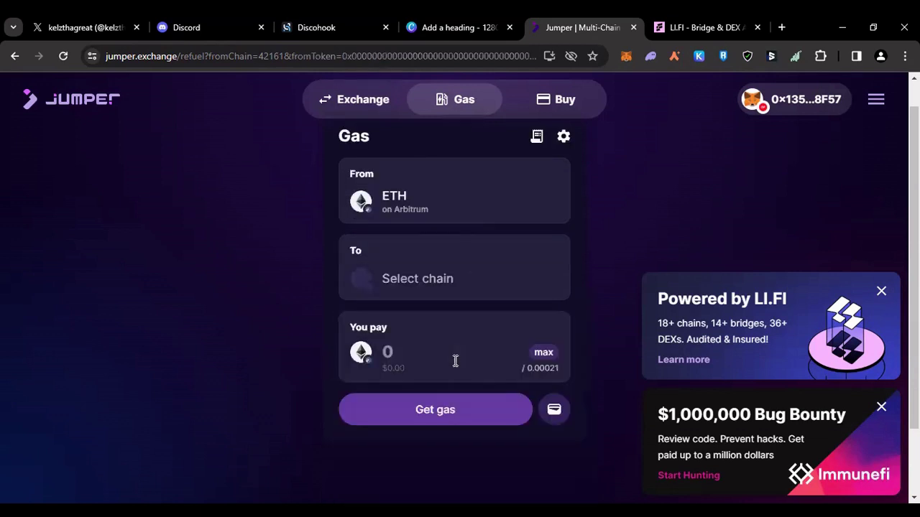
left_click(427, 276)
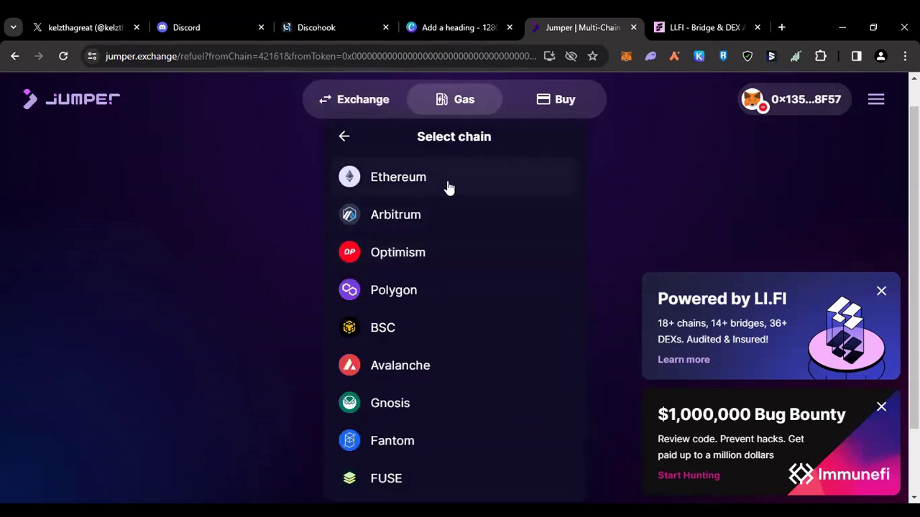
left_click(413, 293)
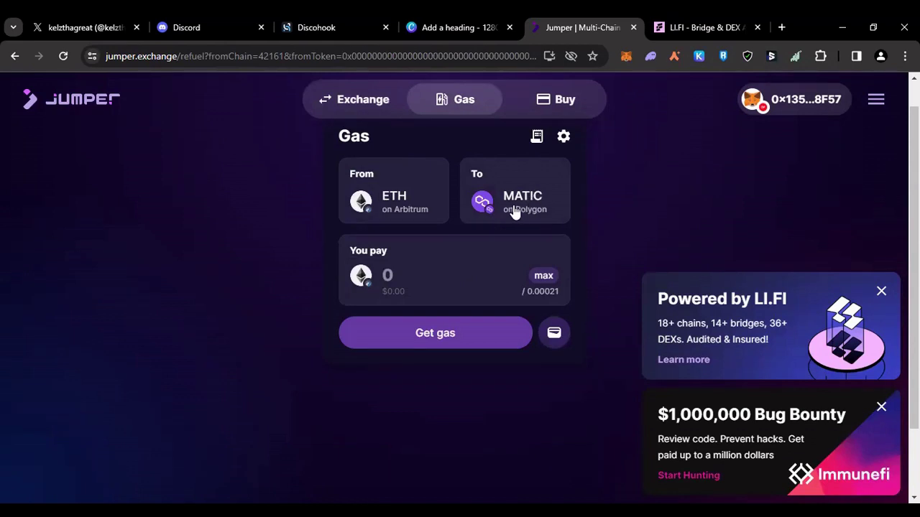
- Enter 0.002 ETH as the amount to pay for gas, and replace it with 0.001 ETH
left_click(401, 277)
type("2")
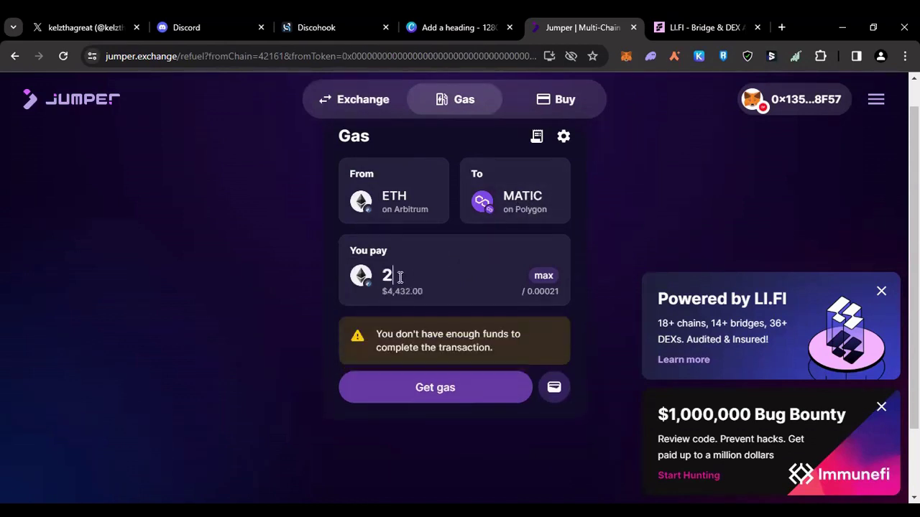
key("BackSpace")
type("0")
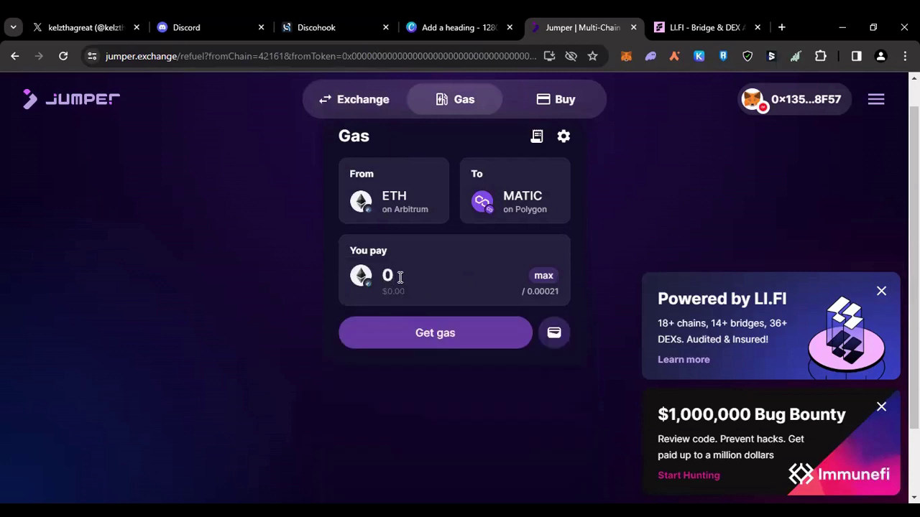
type(".002")
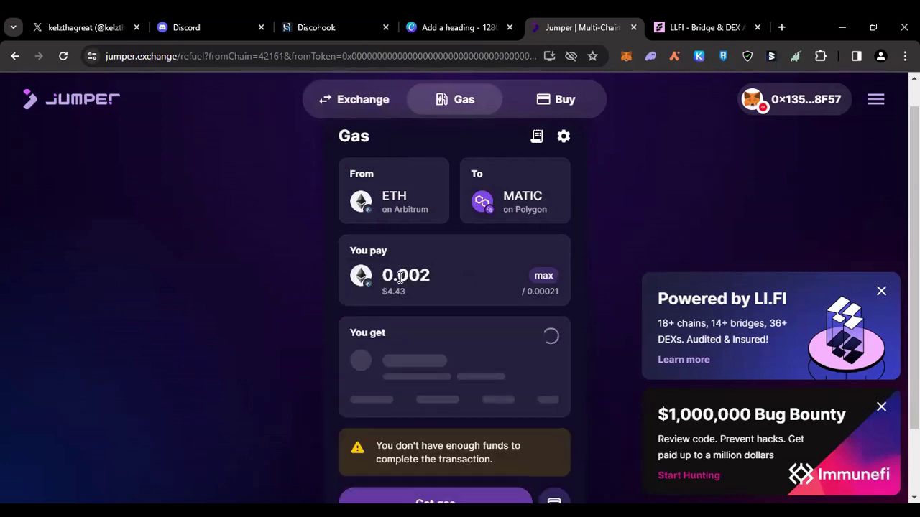
key("BackSpace")
type("4")
key("BackSpace")
type("1")
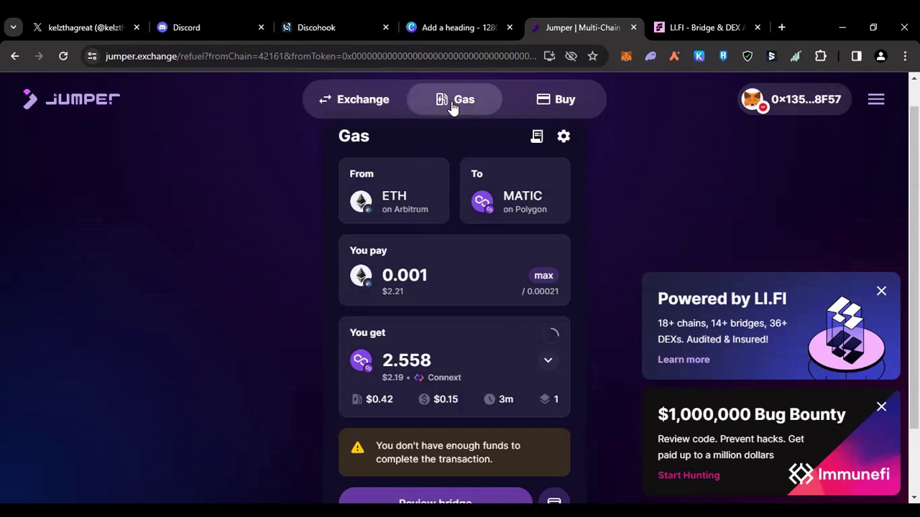
- Change the destination chain of the gas purchase to BSC
left_click(488, 195)
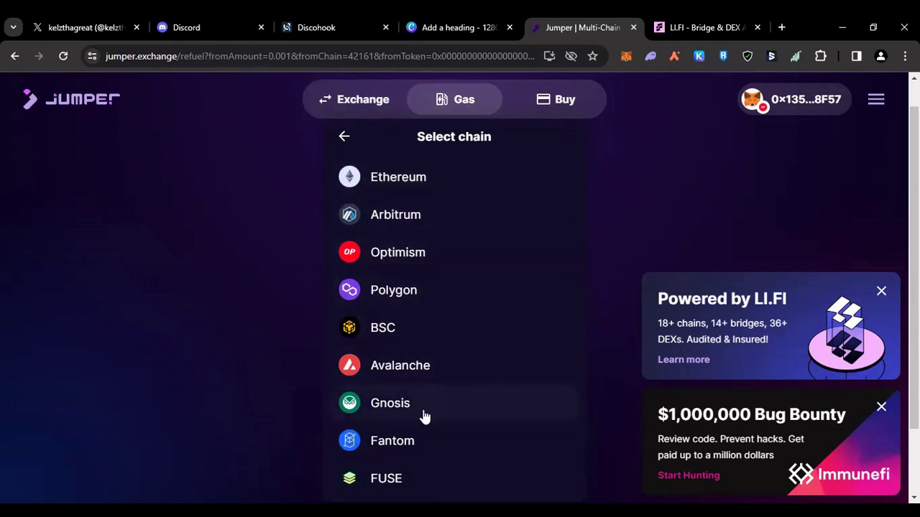
left_click(447, 335)
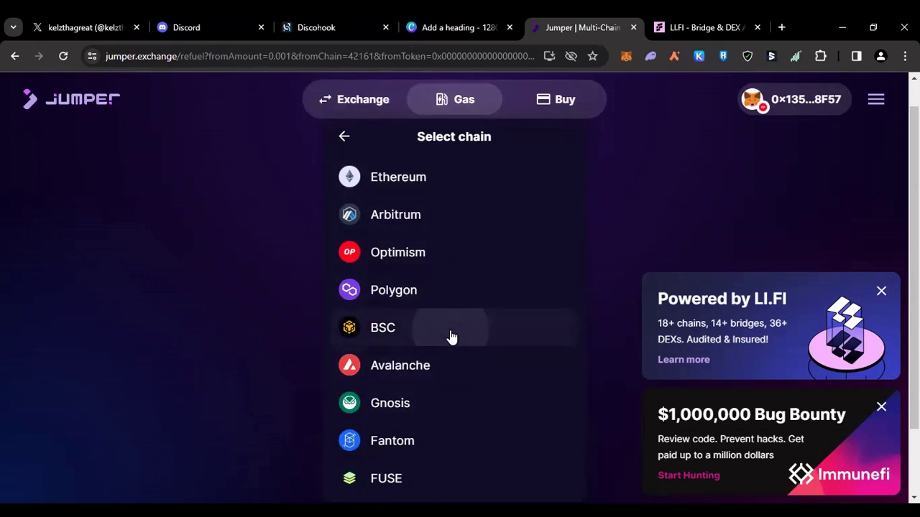